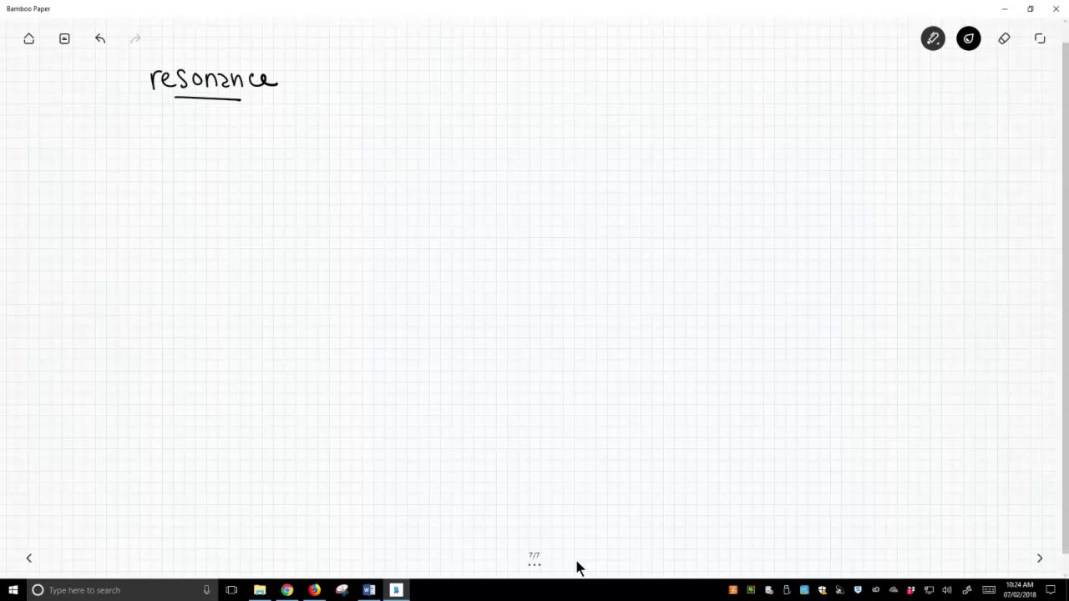
Draw ammonia as H–N–H with a third H below, under the heading.
mouse_move(212, 155)
mouse_down()
mouse_move(227, 153)
mouse_move(226, 140)
mouse_move(211, 146)
mouse_up()
mouse_move(176, 136)
mouse_down()
mouse_move(176, 153)
mouse_move(185, 147)
mouse_up()
mouse_move(184, 136)
mouse_down()
mouse_move(185, 150)
mouse_move(250, 155)
mouse_up()
drag(250, 146, 260, 146)
mouse_move(260, 138)
mouse_down()
mouse_move(260, 154)
mouse_move(226, 174)
mouse_up()
drag(222, 173, 229, 186)
Label the nitrogen sp3, write 'bond angle = 109.5°' beside it, and double-underline sp.
mouse_move(301, 137)
mouse_down()
mouse_move(292, 155)
mouse_move(313, 166)
mouse_up()
mouse_move(310, 142)
mouse_down()
mouse_move(310, 151)
mouse_move(318, 139)
mouse_up()
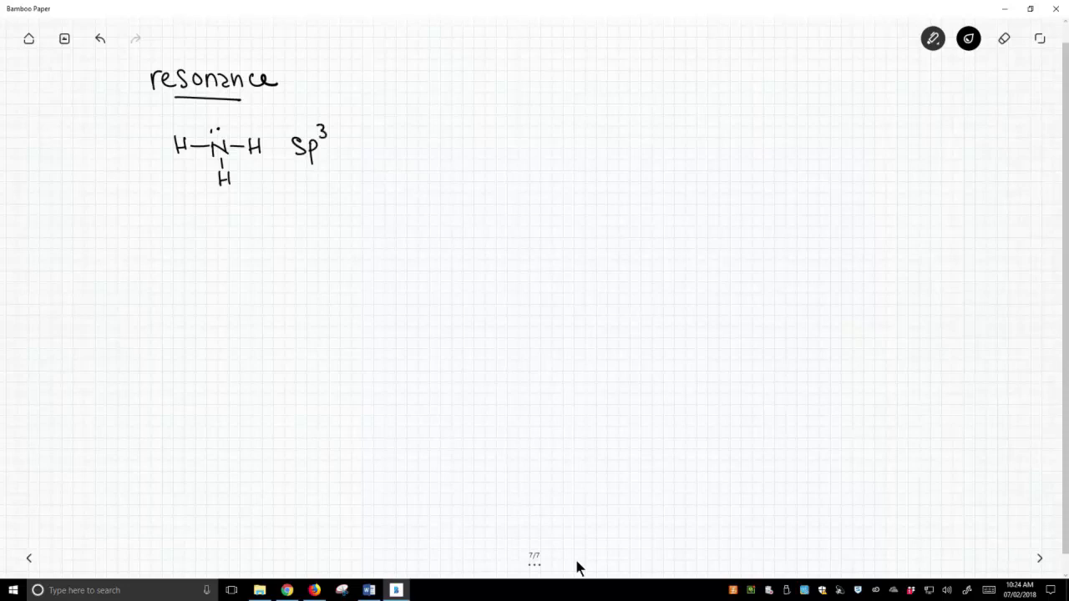
mouse_move(358, 134)
mouse_down()
mouse_move(373, 147)
mouse_move(364, 156)
mouse_up()
drag(382, 145, 406, 155)
mouse_move(414, 137)
mouse_down()
mouse_move(414, 156)
mouse_move(443, 157)
mouse_move(447, 168)
mouse_move(459, 150)
mouse_up()
drag(459, 149, 499, 140)
drag(491, 145, 516, 155)
drag(528, 138, 558, 152)
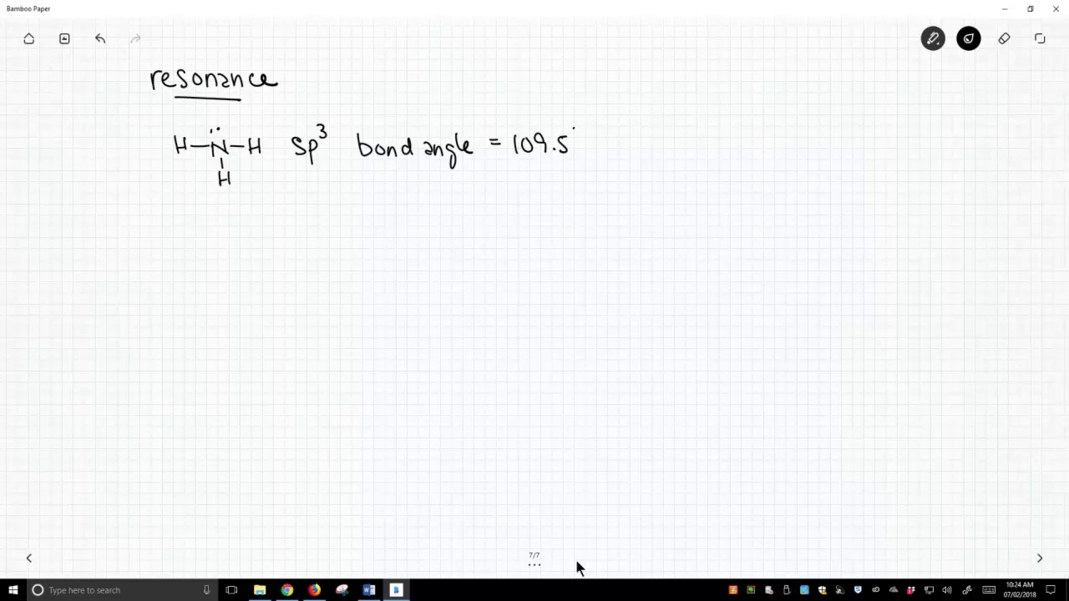
drag(302, 166, 316, 166)
drag(301, 171, 318, 171)
Draw formamide H–C(=O)–N(H)–H below the ammonia.
mouse_move(189, 262)
mouse_down()
mouse_move(189, 284)
mouse_move(199, 274)
mouse_up()
mouse_move(198, 263)
mouse_down()
mouse_move(199, 283)
mouse_move(216, 267)
mouse_move(239, 269)
mouse_move(222, 250)
mouse_up()
mouse_move(230, 234)
mouse_down()
mouse_move(230, 250)
mouse_move(223, 217)
mouse_up()
drag(243, 263, 253, 270)
mouse_move(258, 282)
mouse_down()
mouse_move(259, 265)
mouse_move(281, 265)
mouse_up()
mouse_move(283, 257)
mouse_down()
mouse_move(284, 273)
mouse_move(292, 265)
mouse_up()
mouse_move(292, 260)
mouse_down()
mouse_move(262, 283)
mouse_move(258, 315)
mouse_up()
drag(258, 307, 268, 307)
drag(269, 300, 268, 316)
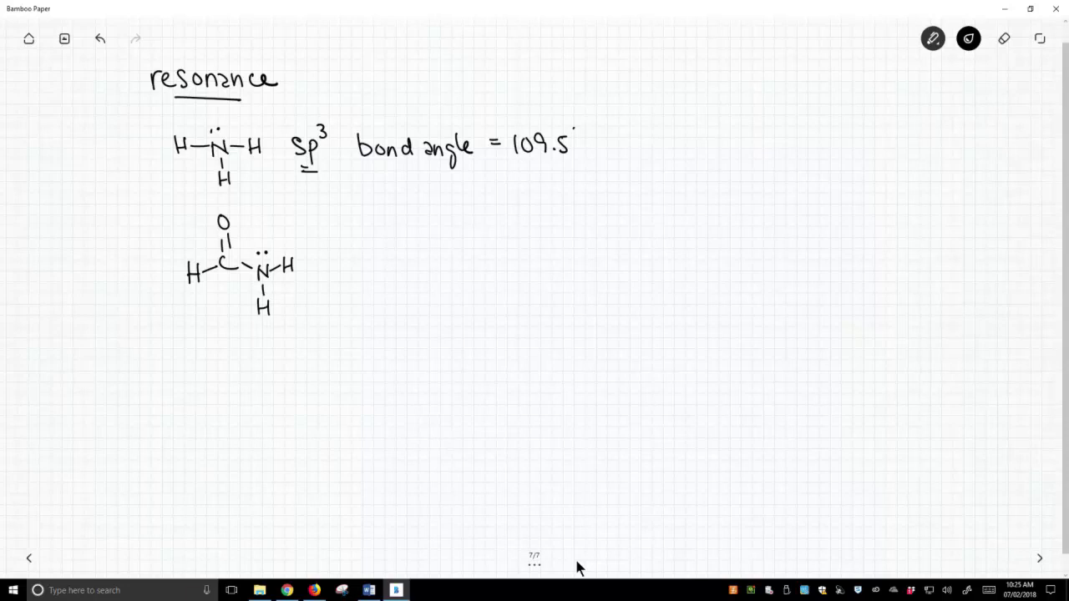
Mark the ammonia nitrogen with an x and arrow the amide nitrogen labelled sp2.
mouse_move(200, 157)
mouse_down()
mouse_move(207, 167)
mouse_move(198, 163)
mouse_up()
drag(206, 305, 239, 294)
mouse_move(189, 321)
mouse_down()
mouse_move(177, 338)
mouse_move(195, 347)
mouse_move(209, 322)
mouse_up()
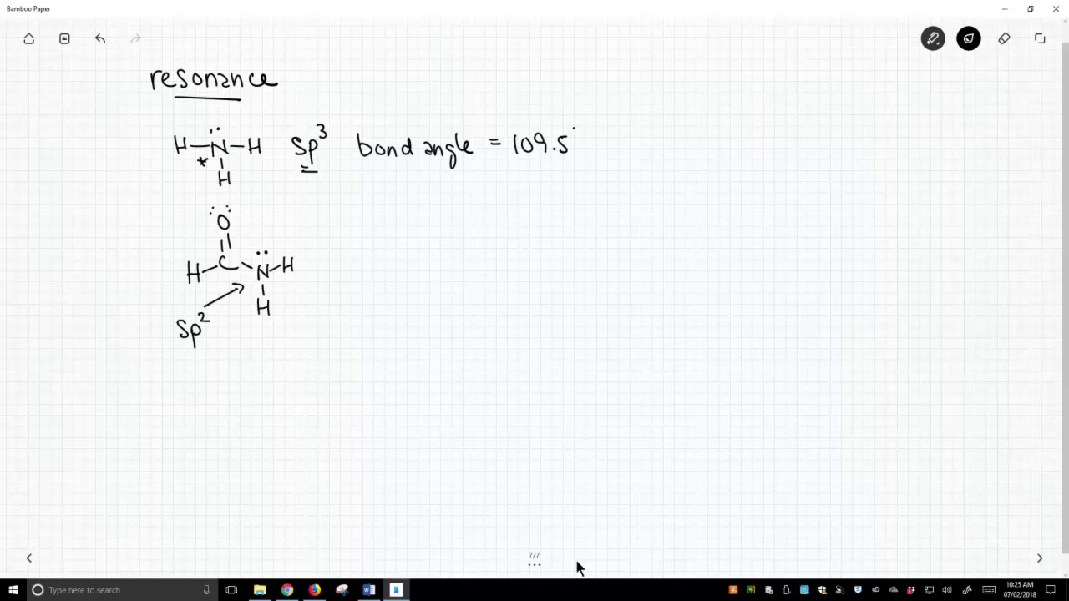
Sketch the generic A=B–C: pattern and a matching O=C–N: fragment beneath.
mouse_move(161, 408)
mouse_down()
mouse_move(172, 397)
mouse_move(163, 429)
mouse_up()
mouse_move(166, 416)
mouse_down()
mouse_move(160, 442)
mouse_move(201, 482)
mouse_up()
drag(264, 445, 264, 458)
drag(253, 421, 258, 436)
drag(256, 399, 255, 400)
drag(270, 459, 296, 469)
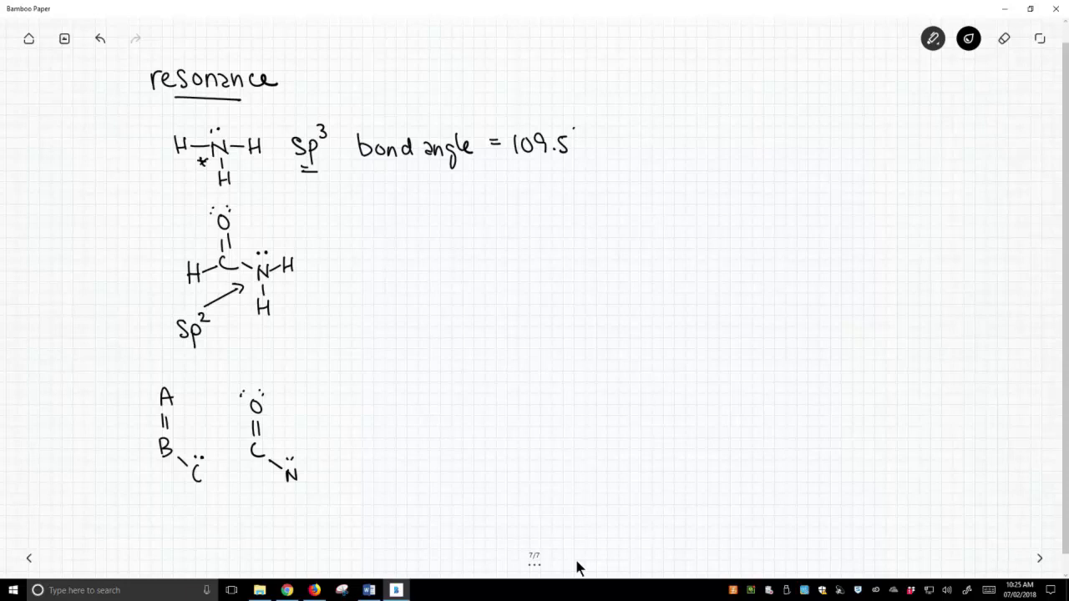
Add curved electron arrows to the A=B–C pattern and the amide's N lone pair and C=O.
drag(191, 492, 201, 493)
mouse_move(186, 448)
mouse_down()
mouse_move(201, 448)
mouse_move(189, 452)
mouse_up()
drag(171, 407, 175, 423)
mouse_move(266, 240)
mouse_down()
mouse_move(246, 240)
mouse_move(247, 258)
mouse_up()
drag(231, 236, 242, 215)
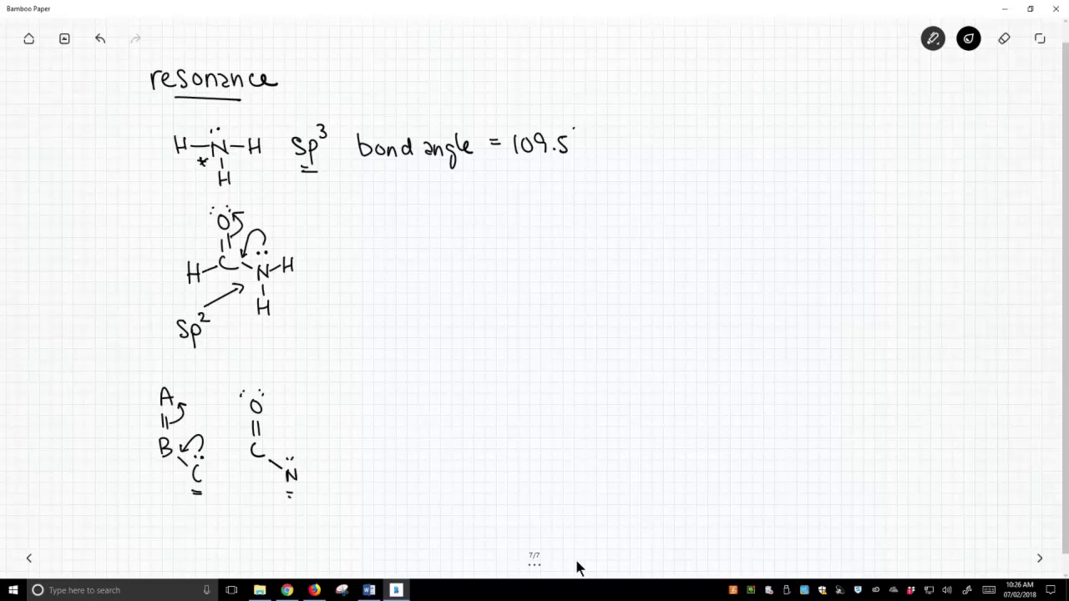
Draw a resonance arrow and start the second form with H–C and negatively charged O.
mouse_move(340, 258)
mouse_down()
mouse_move(411, 258)
mouse_move(343, 262)
mouse_up()
mouse_move(410, 249)
mouse_down()
mouse_move(410, 264)
mouse_move(457, 280)
mouse_up()
drag(449, 274, 480, 264)
mouse_move(496, 258)
mouse_down()
mouse_move(495, 269)
mouse_move(488, 249)
mouse_up()
mouse_move(485, 212)
mouse_down()
mouse_move(479, 219)
mouse_move(501, 192)
mouse_up()
drag(499, 184, 493, 185)
Complete the resonance form with a C=N double bond, two N–H bonds and N⁺.
mouse_move(501, 270)
mouse_down()
mouse_move(532, 288)
mouse_move(535, 274)
mouse_move(556, 273)
mouse_up()
mouse_move(560, 267)
mouse_down()
mouse_move(561, 281)
mouse_move(568, 272)
mouse_up()
mouse_move(569, 266)
mouse_down()
mouse_move(569, 281)
mouse_move(527, 309)
mouse_move(523, 325)
mouse_up()
drag(524, 318, 533, 326)
drag(530, 254, 530, 266)
mouse_move(524, 259)
mouse_down()
mouse_move(535, 259)
mouse_move(527, 250)
mouse_up()
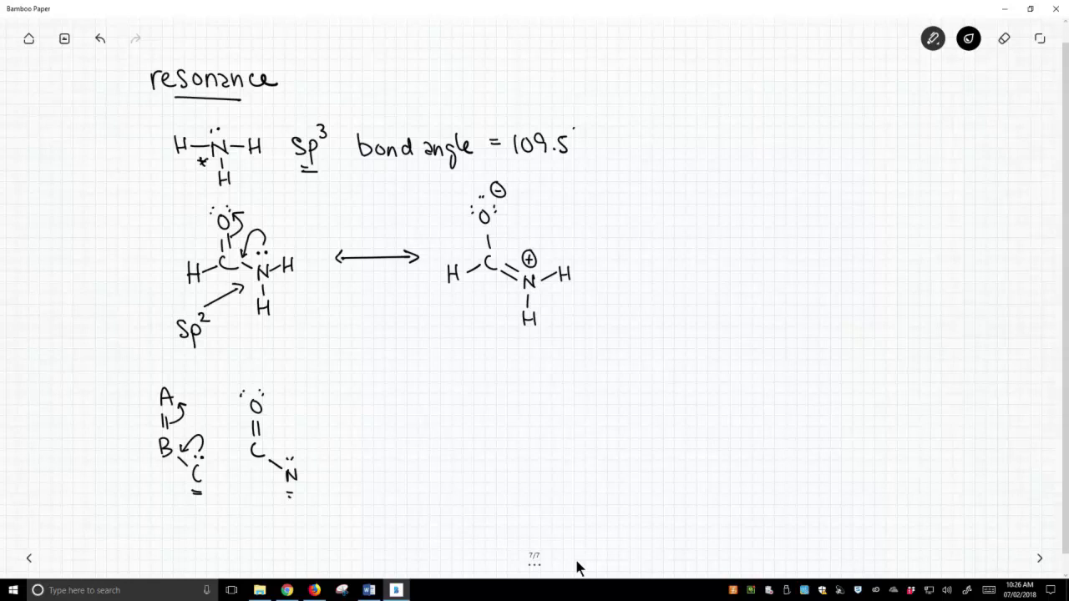
Draw a short crossbar across the lower N–H bond of the original amide.
drag(258, 283, 271, 283)
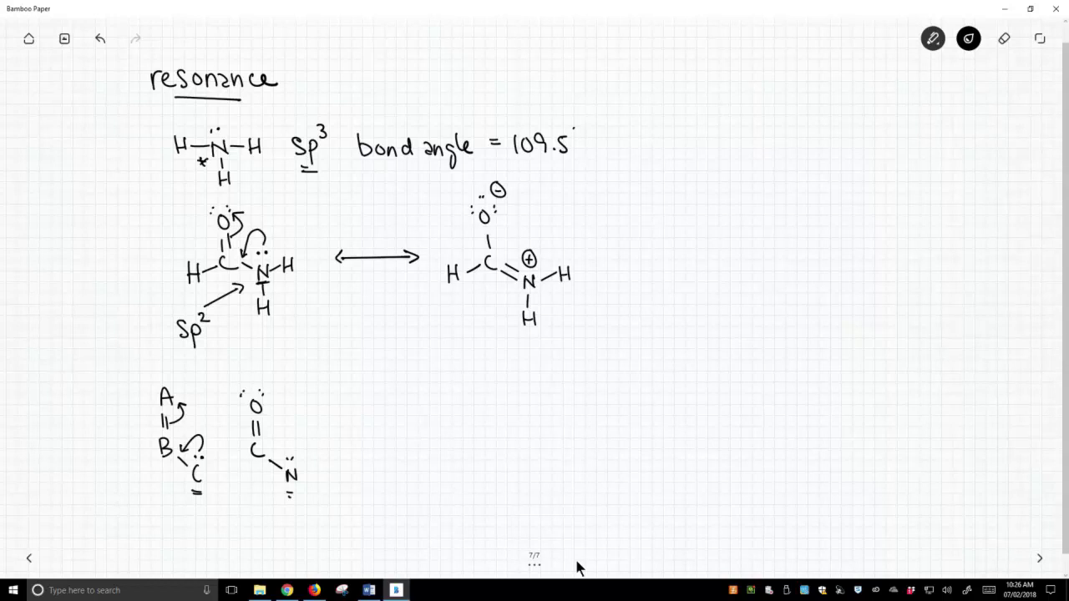
Double-underline Sp², write bracketed 's p p p' leading to '3sp² + p', and thicken the N–H bond.
drag(179, 344, 195, 347)
mouse_move(51, 247)
mouse_down()
mouse_move(42, 263)
mouse_move(70, 274)
mouse_up()
drag(69, 253, 124, 273)
drag(122, 254, 125, 264)
mouse_move(27, 272)
mouse_down()
mouse_move(50, 231)
mouse_move(106, 264)
mouse_move(60, 315)
mouse_move(51, 359)
mouse_move(76, 372)
mouse_up()
drag(77, 336, 120, 374)
drag(119, 354, 130, 357)
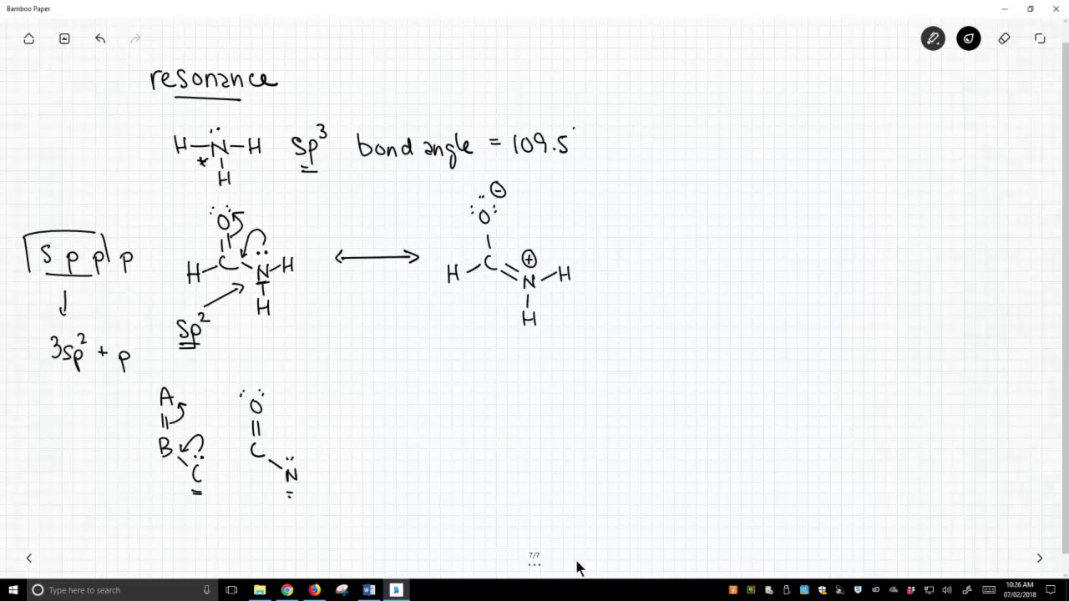
mouse_move(262, 285)
mouse_down()
mouse_move(263, 298)
mouse_move(281, 263)
mouse_move(252, 267)
mouse_up()
Label the original amide 'major' and the charged form 'minor', underlining both.
mouse_move(235, 323)
mouse_down()
mouse_move(272, 321)
mouse_move(299, 337)
mouse_move(325, 328)
mouse_move(317, 330)
mouse_up()
drag(326, 336, 334, 324)
mouse_move(557, 341)
mouse_down()
mouse_move(566, 331)
mouse_move(576, 340)
mouse_up()
mouse_move(580, 330)
mouse_down()
mouse_move(580, 340)
mouse_move(596, 336)
mouse_up()
mouse_move(608, 337)
mouse_down()
mouse_move(616, 329)
mouse_move(603, 341)
mouse_up()
drag(571, 347, 598, 346)
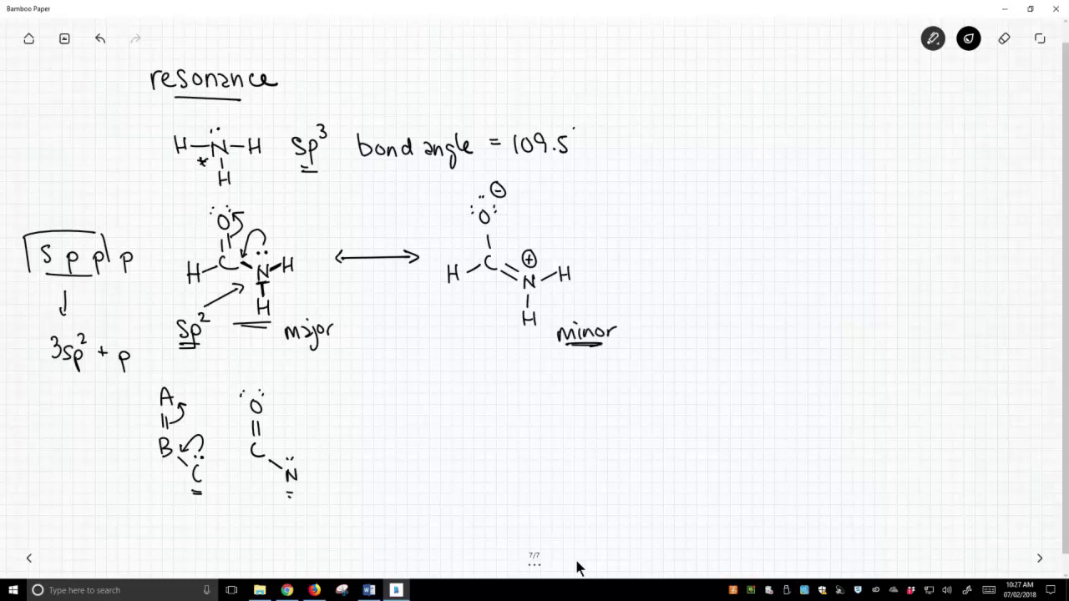
drag(240, 324, 263, 327)
Redraw formamide H–C(=O)–N(H)–H with a nitrogen lone pair at the top right.
drag(700, 178, 700, 197)
drag(699, 187, 710, 198)
drag(719, 185, 748, 187)
drag(737, 148, 744, 161)
mouse_move(741, 124)
mouse_down()
mouse_move(735, 136)
mouse_move(742, 125)
mouse_up()
drag(757, 180, 768, 187)
mouse_move(774, 196)
mouse_down()
mouse_move(775, 184)
mouse_move(783, 194)
mouse_up()
drag(789, 188, 803, 182)
mouse_move(807, 173)
mouse_down()
mouse_move(807, 188)
mouse_move(817, 179)
mouse_up()
mouse_move(816, 173)
mouse_down()
mouse_move(817, 187)
mouse_move(778, 213)
mouse_up()
mouse_move(774, 219)
mouse_down()
mouse_move(774, 232)
mouse_move(785, 226)
mouse_up()
drag(785, 221, 785, 232)
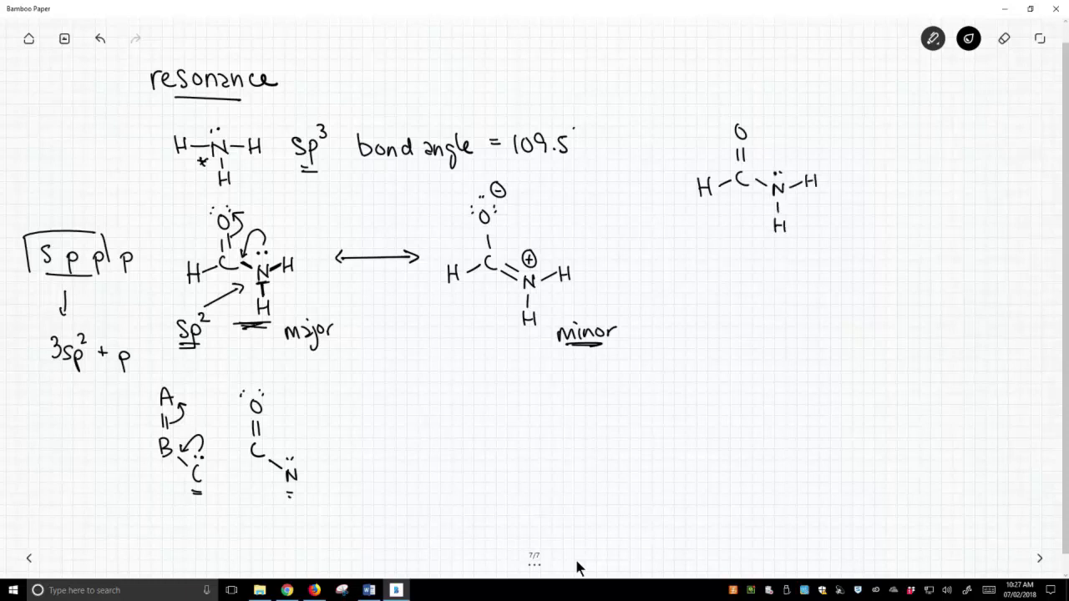
Arrow the top-right nitrogen and write 'sp² bond angle 120°' beside it.
mouse_move(825, 221)
mouse_down()
mouse_move(792, 195)
mouse_move(804, 198)
mouse_up()
mouse_move(848, 223)
mouse_down()
mouse_move(840, 236)
mouse_move(877, 222)
mouse_move(900, 233)
mouse_move(918, 223)
mouse_up()
drag(928, 222, 938, 232)
mouse_move(946, 223)
mouse_down()
mouse_move(916, 260)
mouse_move(930, 279)
mouse_move(946, 260)
mouse_up()
mouse_move(951, 254)
mouse_down()
mouse_move(961, 259)
mouse_move(910, 297)
mouse_move(936, 283)
mouse_up()
drag(949, 283, 949, 283)
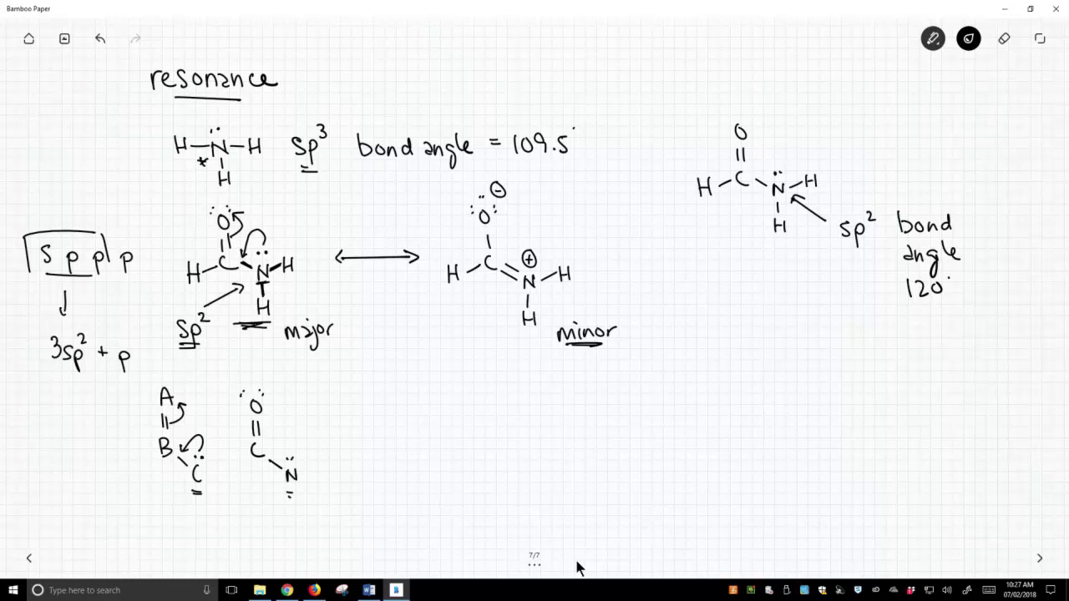
Start a second H–C structure with O and N below the top-right amide.
drag(708, 329, 708, 350)
drag(707, 341, 717, 349)
mouse_move(726, 339)
mouse_down()
mouse_move(753, 339)
mouse_move(742, 321)
mouse_up()
mouse_move(748, 307)
mouse_down()
mouse_move(748, 318)
mouse_move(746, 289)
mouse_up()
drag(760, 337, 784, 336)
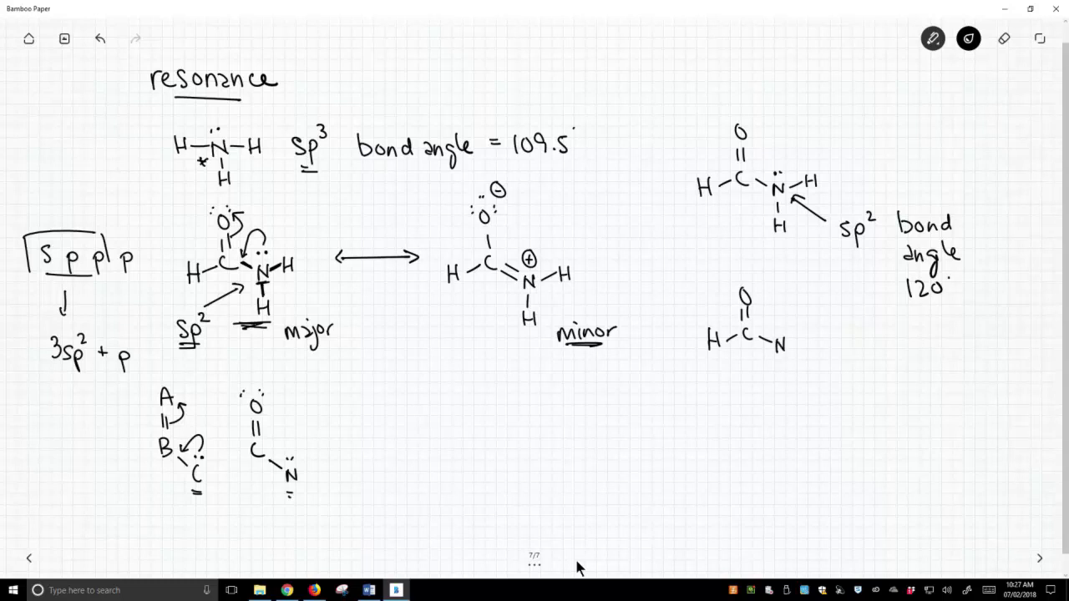
Undo the partial strokes and redraw the lower form with O⁻, C=N and N⁺ with two H atoms.
key(ctrl+z)
key(ctrl+z)
key(ctrl+z)
key(ctrl+z)
mouse_move(743, 291)
mouse_down()
mouse_move(741, 305)
mouse_move(758, 265)
mouse_up()
drag(755, 273, 764, 273)
drag(762, 343, 771, 351)
drag(765, 335, 803, 347)
mouse_move(808, 341)
mouse_down()
mouse_move(815, 354)
mouse_move(779, 391)
mouse_up()
drag(780, 385, 790, 385)
drag(789, 380, 790, 393)
drag(786, 327, 792, 332)
mouse_move(788, 322)
mouse_down()
mouse_move(826, 383)
mouse_move(801, 363)
mouse_up()
Arrow the lower nitrogen labelled sp², and underline both the lower and upper sp² labels.
drag(802, 361, 839, 402)
mouse_move(852, 394)
mouse_down()
mouse_move(852, 413)
mouse_move(873, 384)
mouse_move(862, 412)
mouse_up()
drag(844, 416, 862, 415)
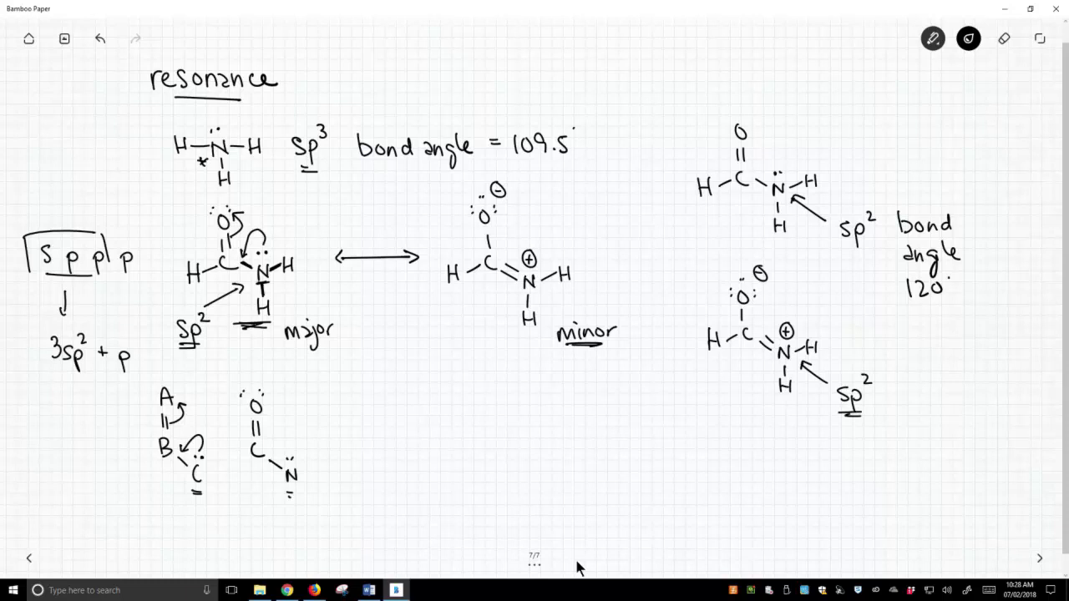
drag(844, 248, 869, 253)
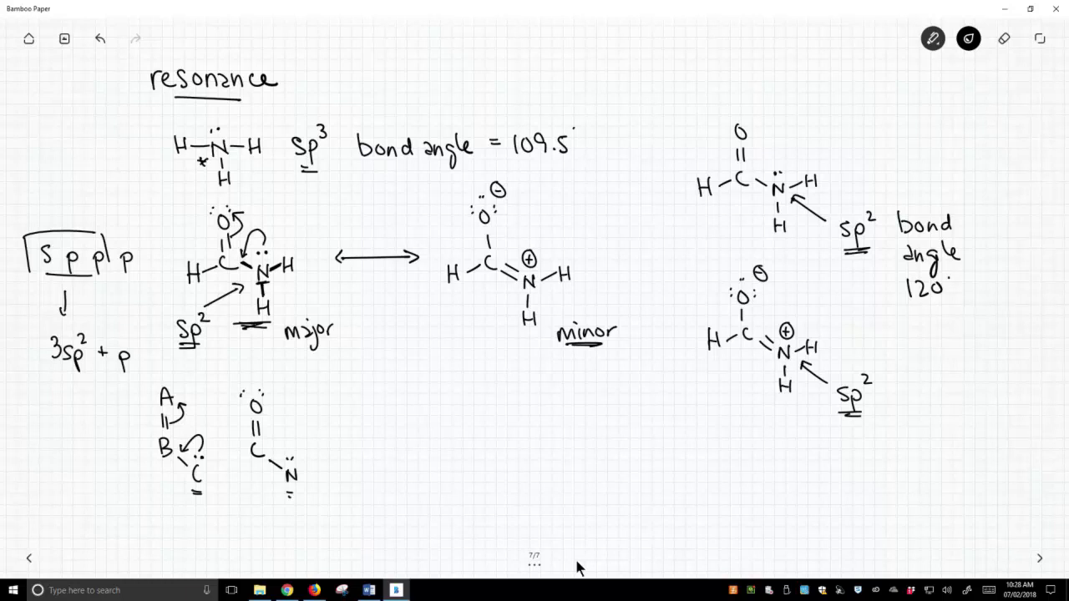
drag(842, 420, 866, 421)
drag(842, 427, 860, 426)
Note 120° beside the lower label, add a vertical resonance arrow, and double-underline 'minor'.
mouse_move(897, 390)
mouse_down()
mouse_move(896, 406)
mouse_move(913, 405)
mouse_up()
mouse_move(925, 388)
mouse_down()
mouse_move(919, 397)
mouse_move(925, 387)
mouse_up()
drag(938, 381, 937, 413)
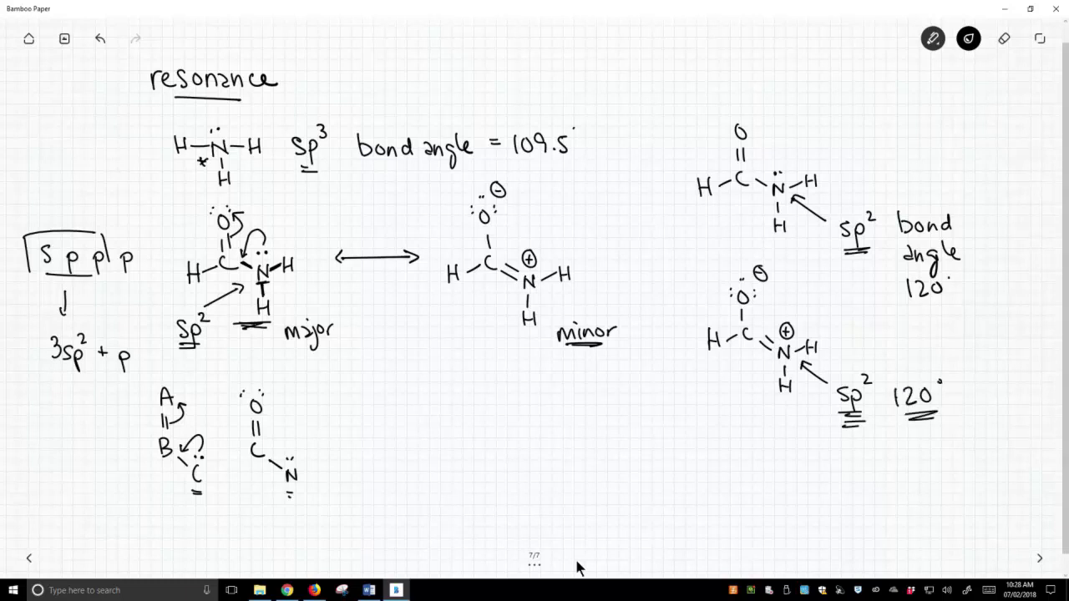
drag(755, 419, 781, 413)
drag(741, 222, 742, 255)
mouse_move(735, 228)
mouse_down()
mouse_move(748, 227)
mouse_move(750, 246)
mouse_up()
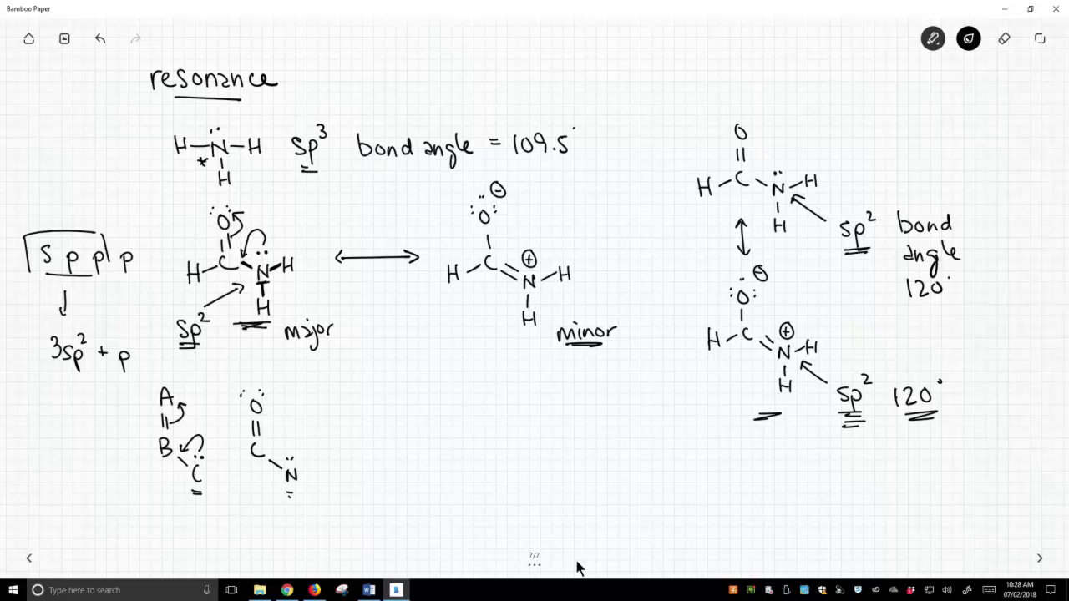
drag(466, 342, 528, 344)
drag(471, 349, 521, 349)
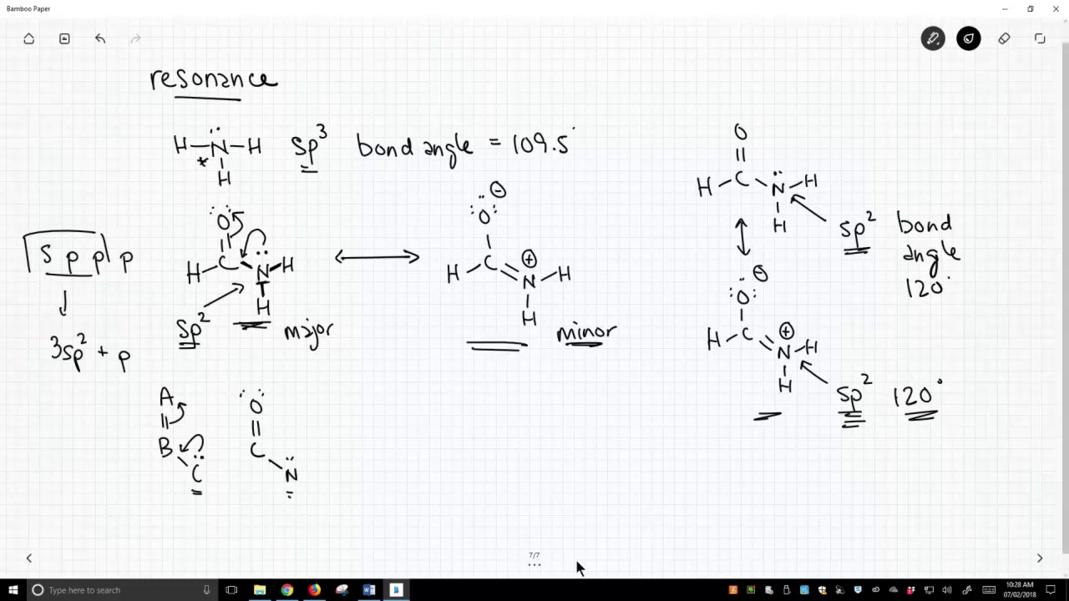